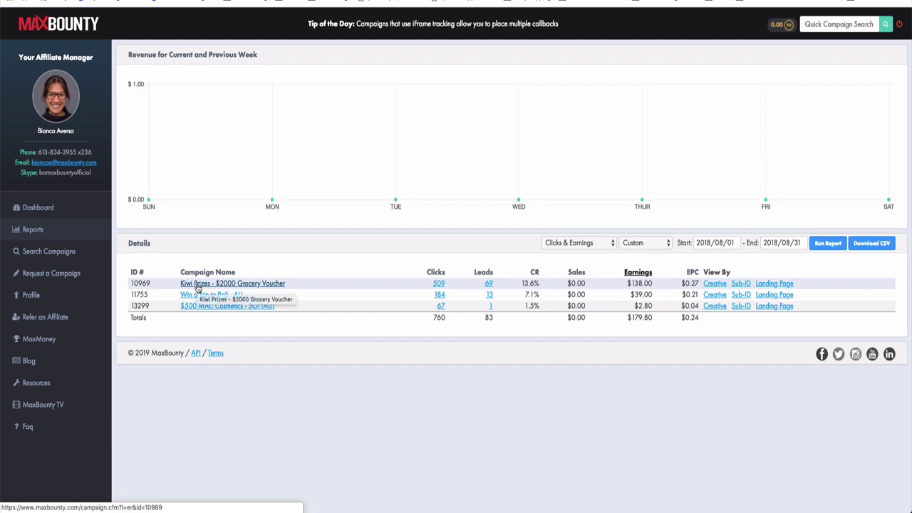
- Open the Kiwi Prizes - $2000 Grocery Voucher campaign from the earnings report and review its commission details
left_click(197, 286)
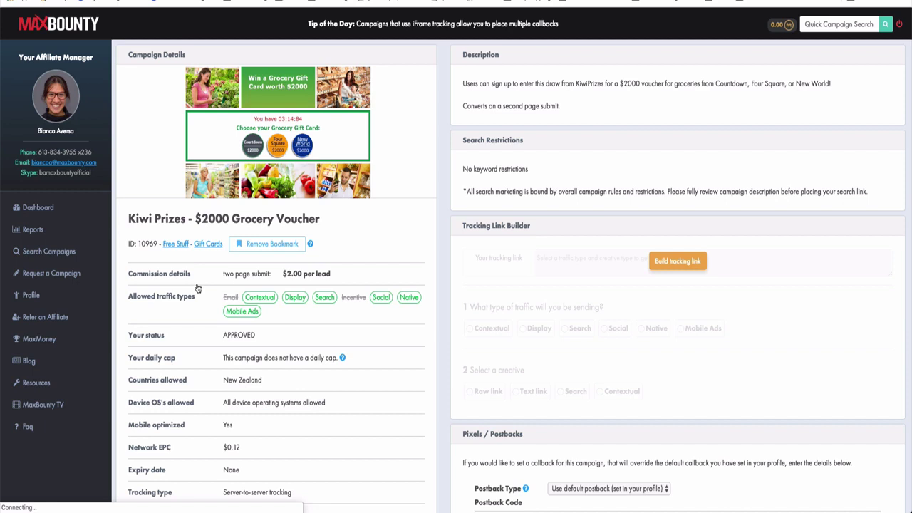
left_click_drag(279, 273, 343, 277)
left_click(344, 275)
scroll(212, 348, "down", 1)
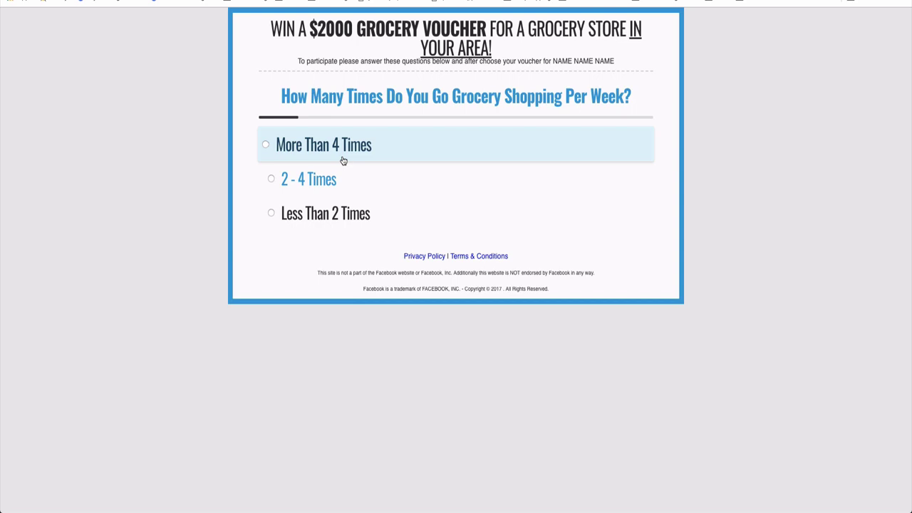
- Answer the grocery voucher quiz with 2 - 4 Times and $500-$1000, and reopen the Kiwi Prizes campaign from the report
left_click(310, 186)
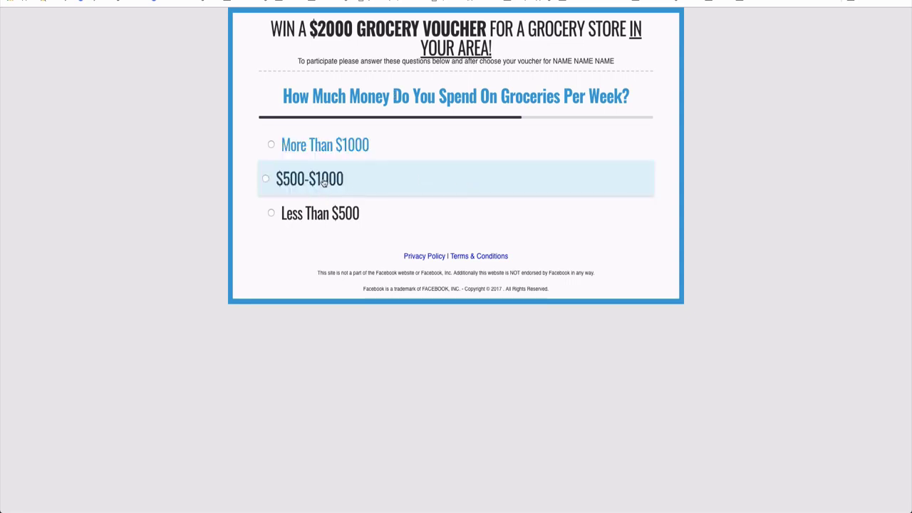
left_click(322, 188)
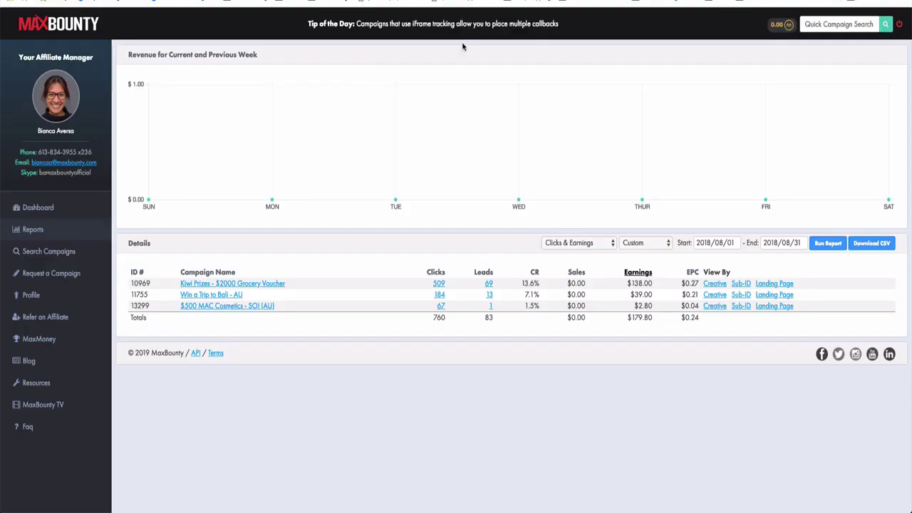
left_click(240, 288)
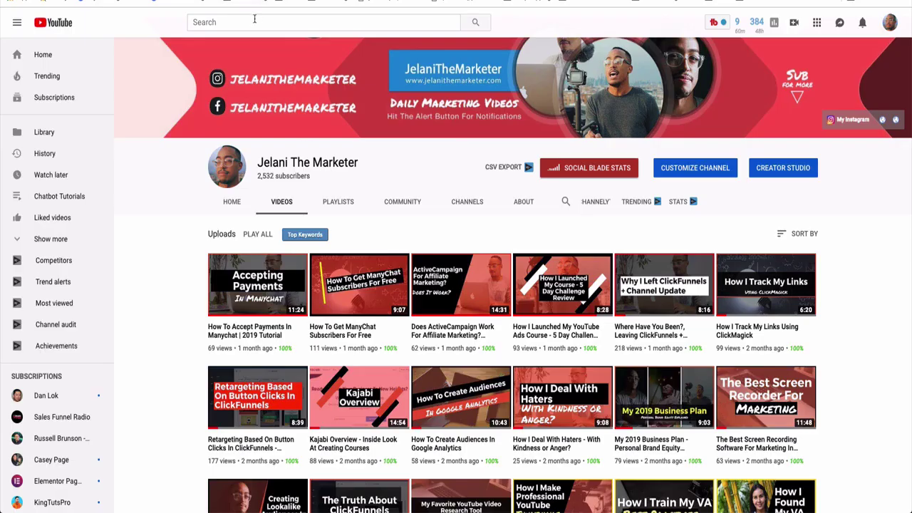
- Search YouTube for colin dijs and open the Colin Dijs channel
left_click(254, 19)
type("colid")
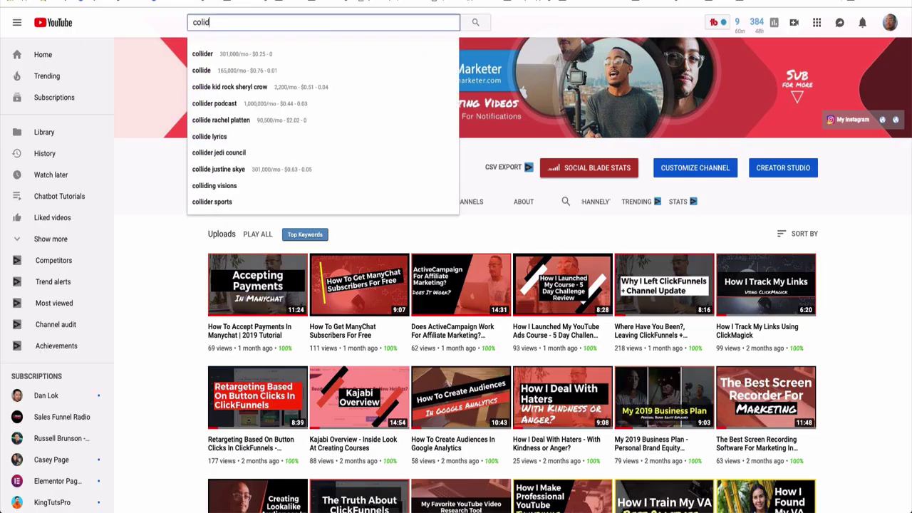
key("BackSpace")
key("BackSpace")
left_click(238, 54)
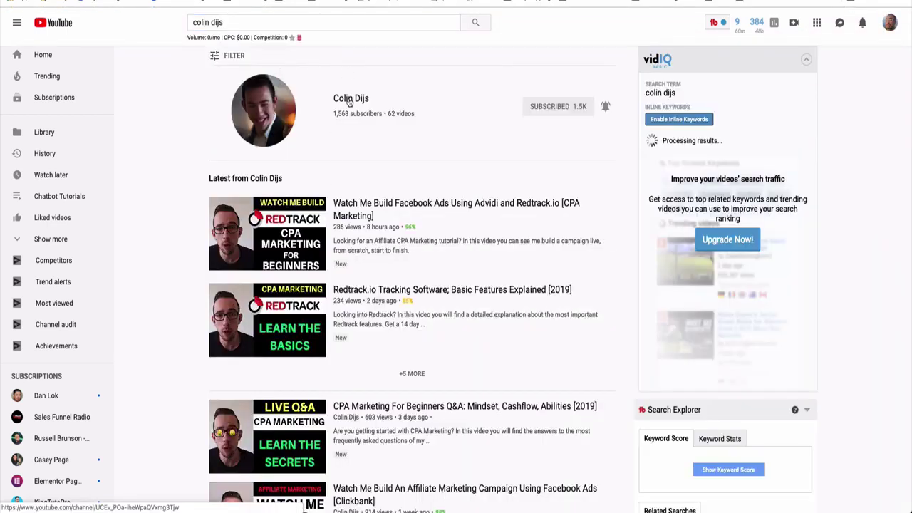
left_click(349, 102)
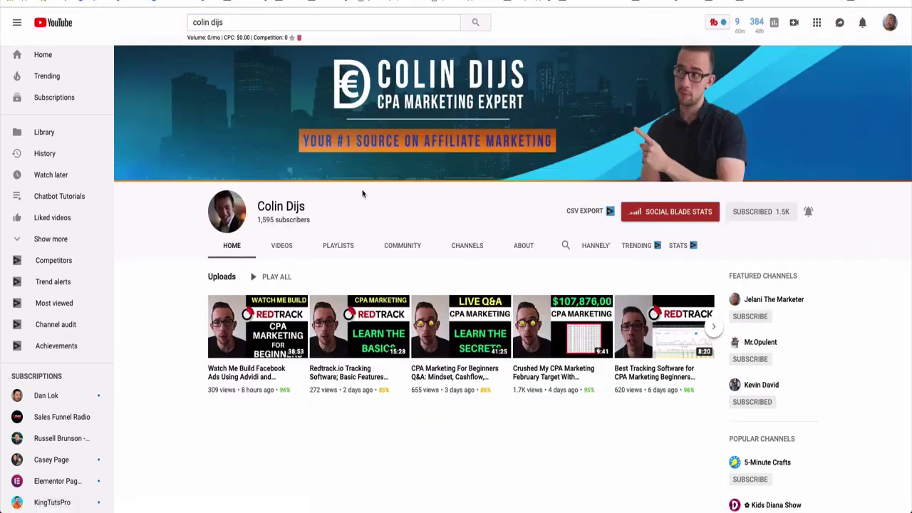
- Open the channel's full list of uploaded videos and browse through it down to the oldest uploads
left_click(281, 245)
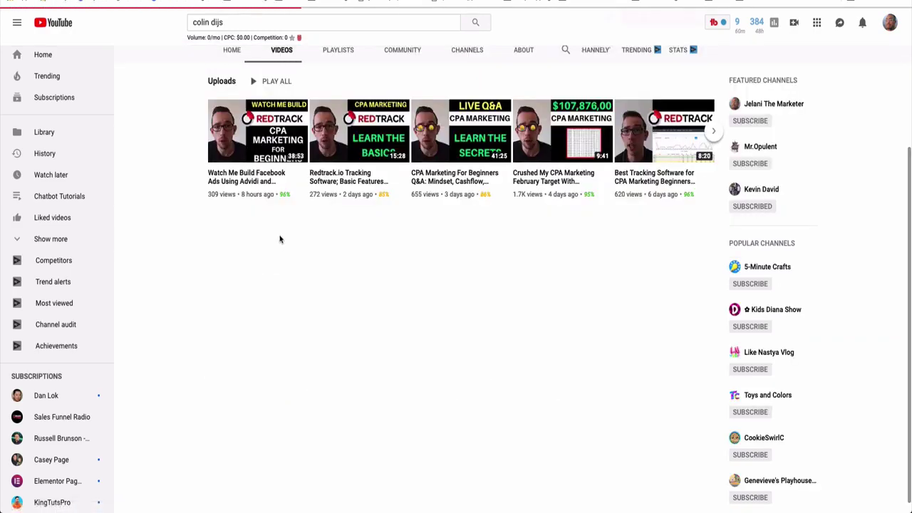
scroll(694, 213, "down", 4)
scroll(492, 228, "up", 8)
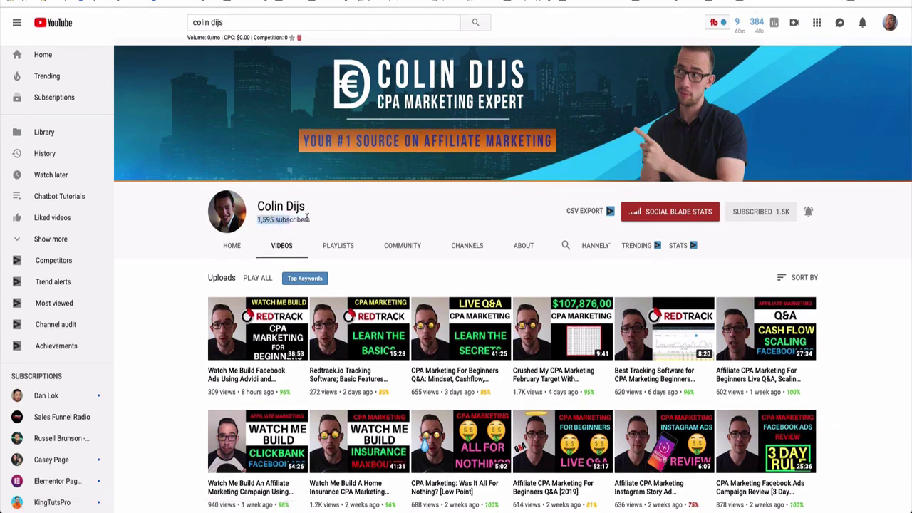
scroll(522, 297, "down", 3)
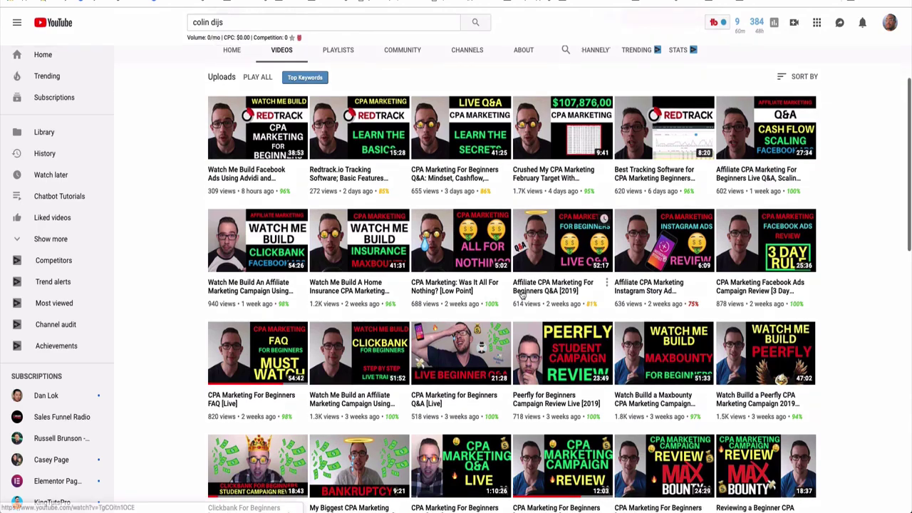
scroll(520, 294, "down", 2)
scroll(521, 294, "down", 10)
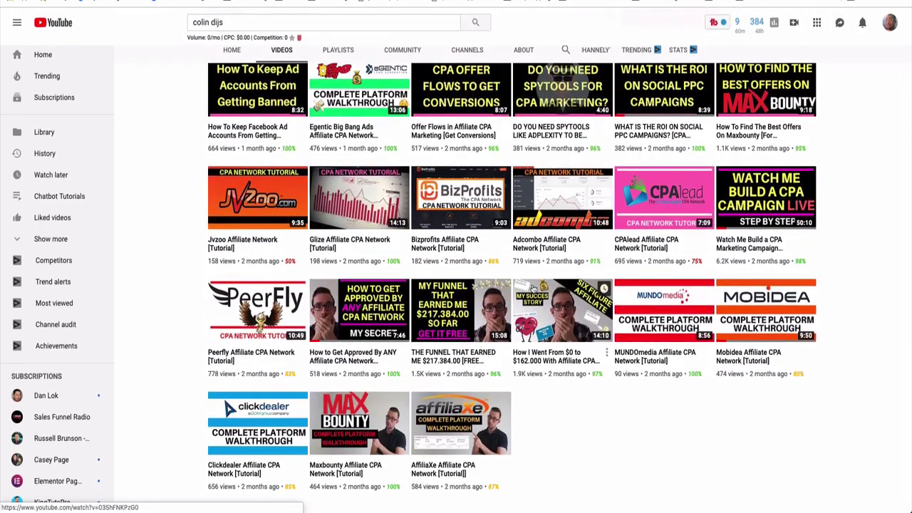
scroll(560, 282, "up", 2)
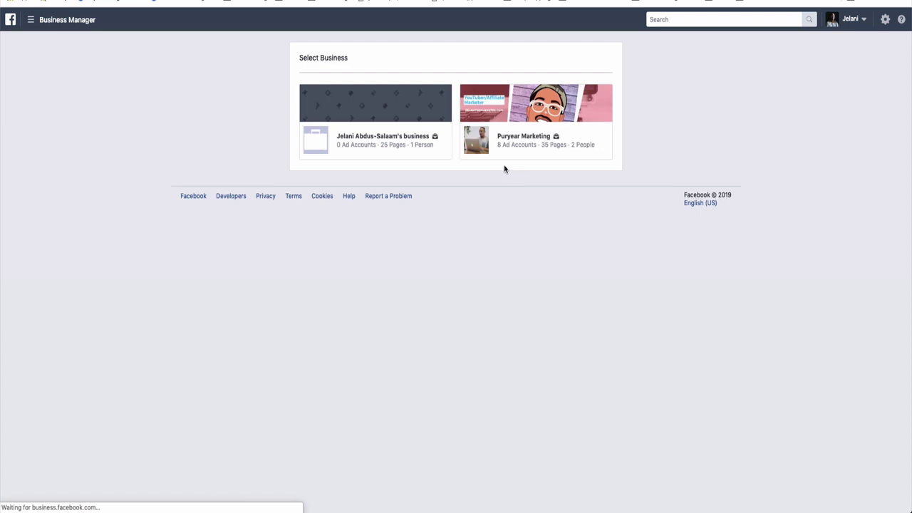
- Switch to Facebook Business Manager, open the Puryear Marketing business and look over the CPA Marketing account's campaigns
left_click(503, 162)
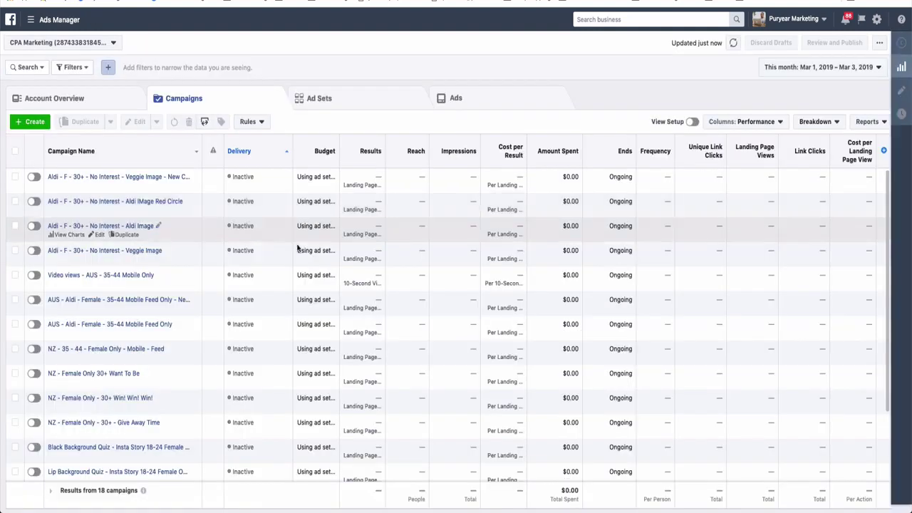
scroll(154, 258, "down", 3)
scroll(153, 205, "up", 3)
- Set the campaign reporting period to Nov 1, 2018 – Mar 3, 2019
left_click(829, 68)
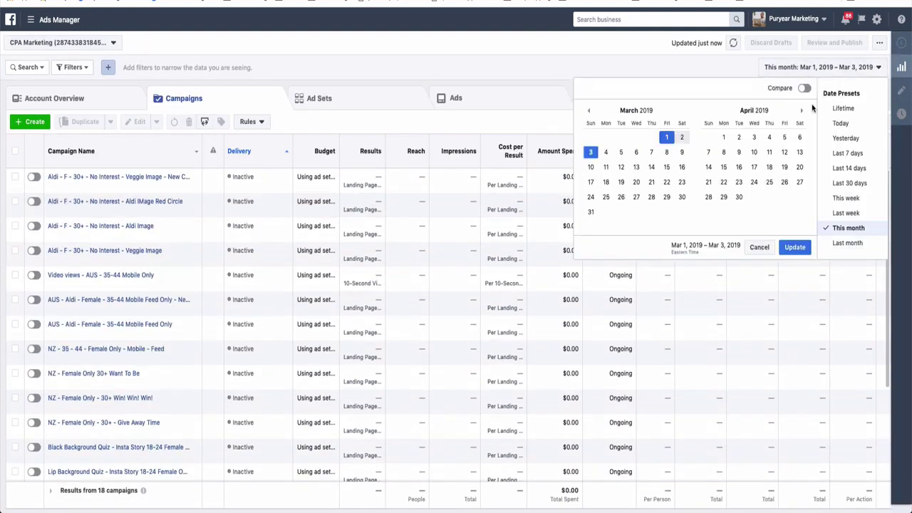
left_click(588, 111)
left_click(588, 111)
left_click(588, 111)
left_click(589, 112)
left_click(651, 137)
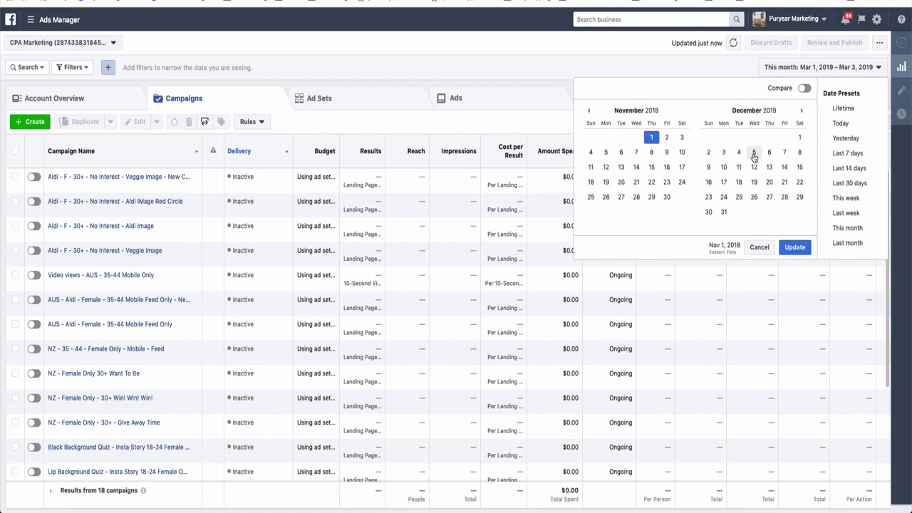
left_click(802, 111)
left_click(801, 111)
left_click(801, 111)
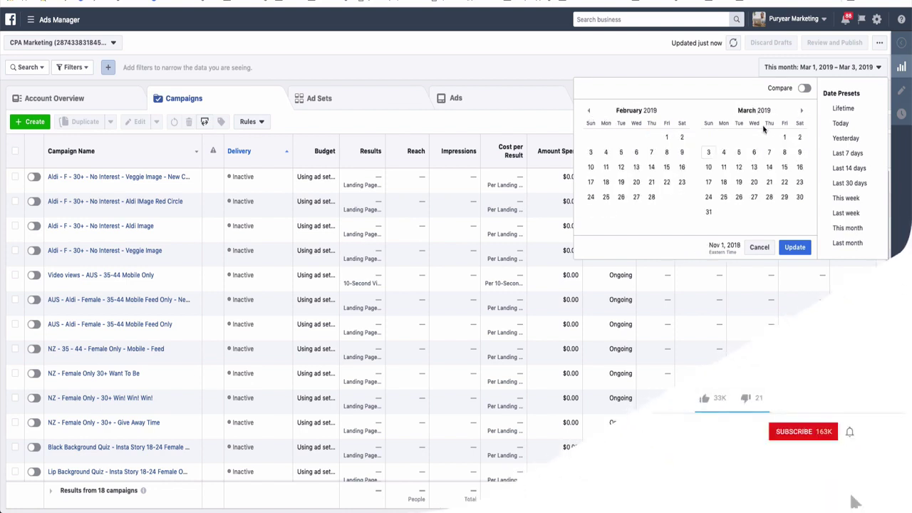
left_click(708, 151)
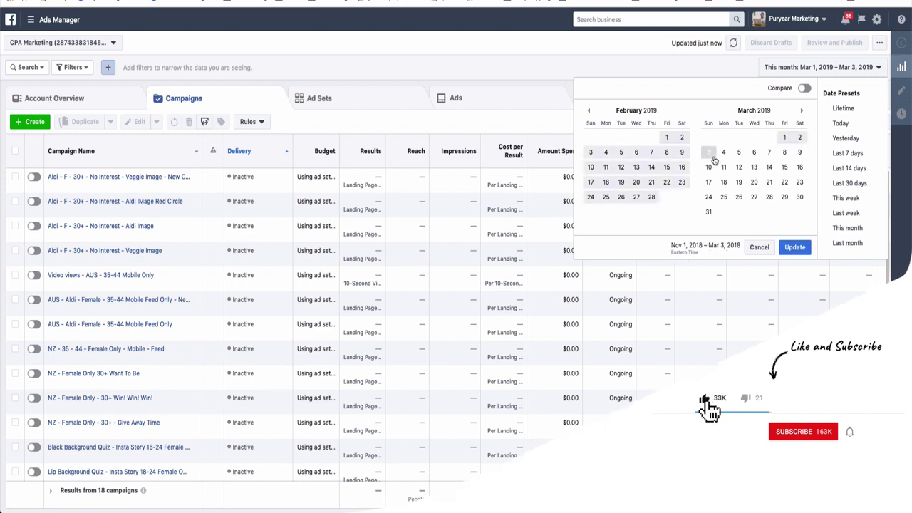
left_click(796, 249)
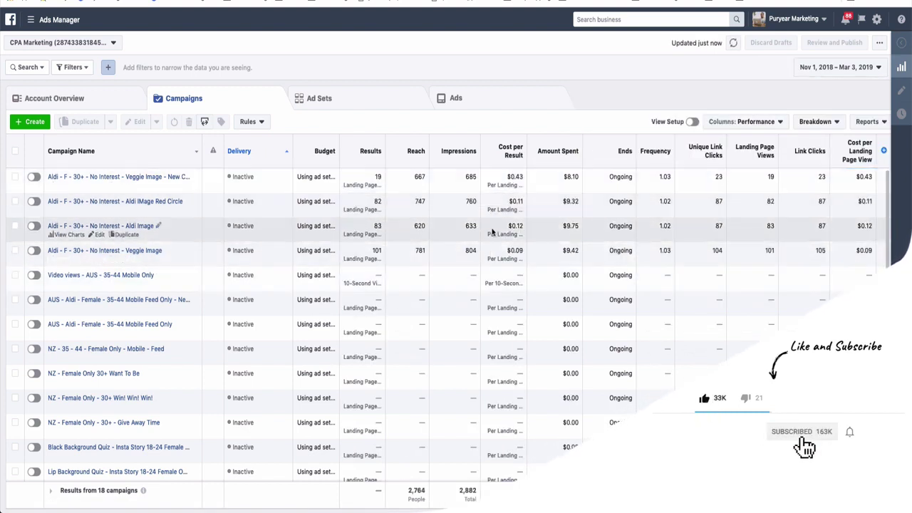
- Look over the campaign list and set the reporting date to Aug 1, 2018
scroll(597, 244, "down", 3)
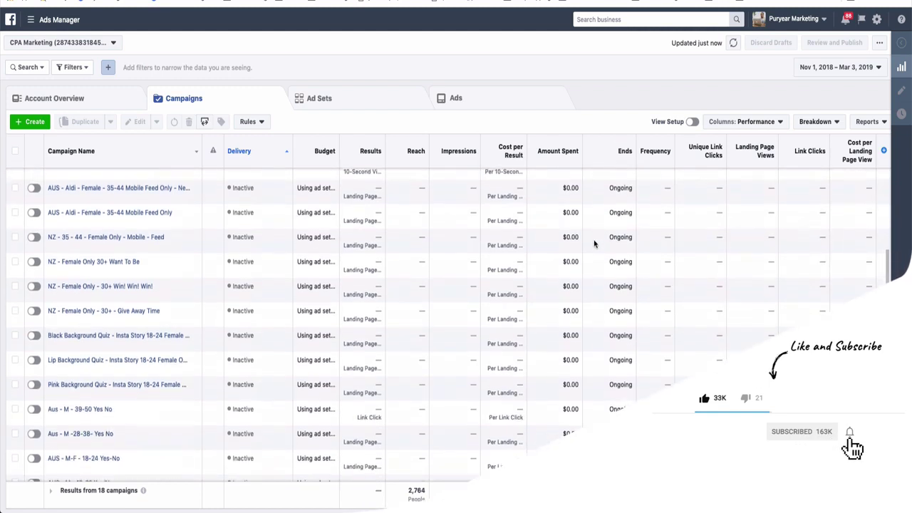
scroll(594, 244, "up", 2)
scroll(594, 244, "up", 1)
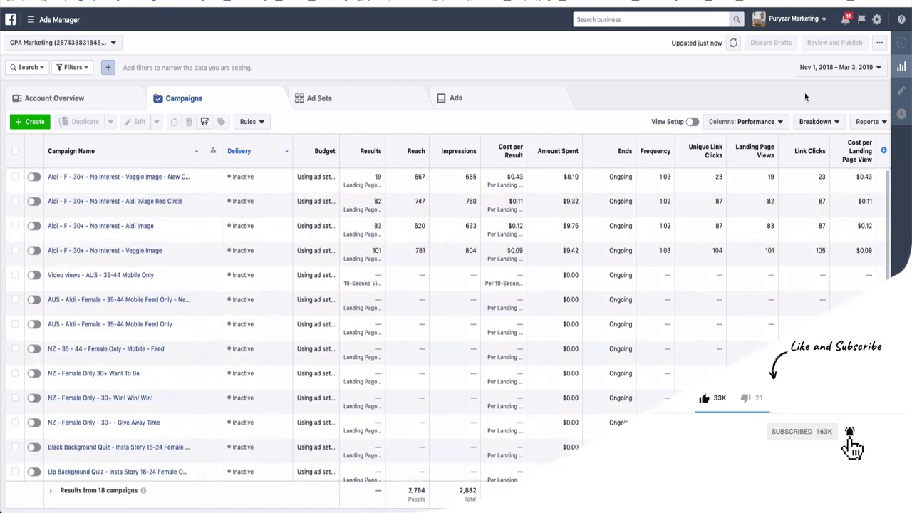
left_click(837, 67)
left_click(588, 111)
left_click(588, 111)
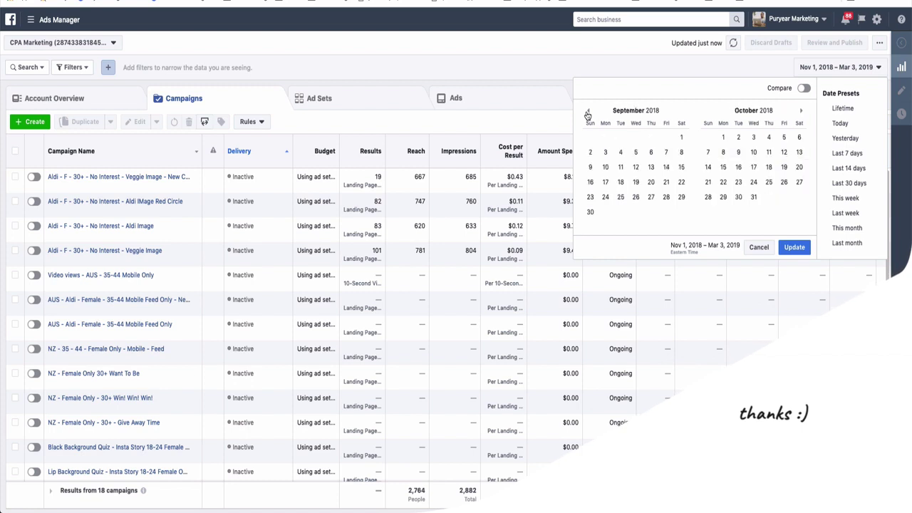
left_click(588, 111)
left_click(635, 137)
left_click(792, 246)
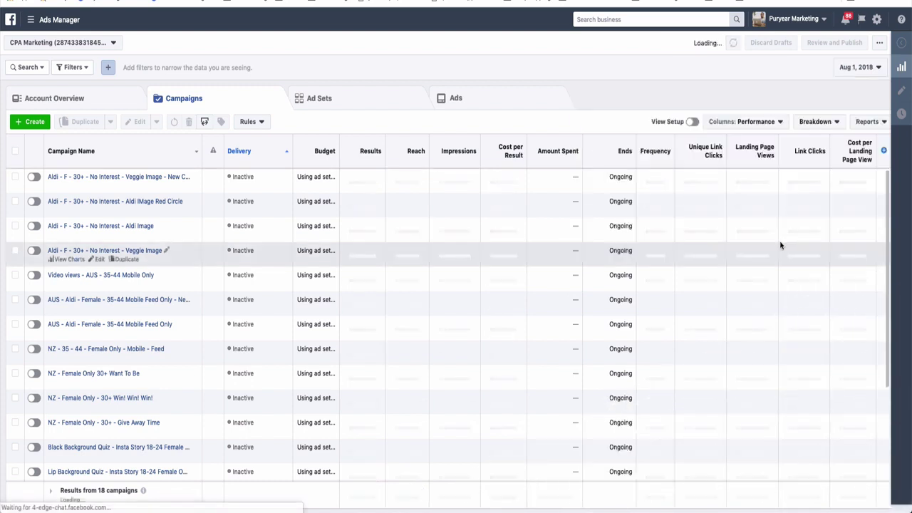
- Extend the campaign reporting period to run from Aug 1, 2018 to Feb 1, 2019
scroll(595, 314, "down", 5)
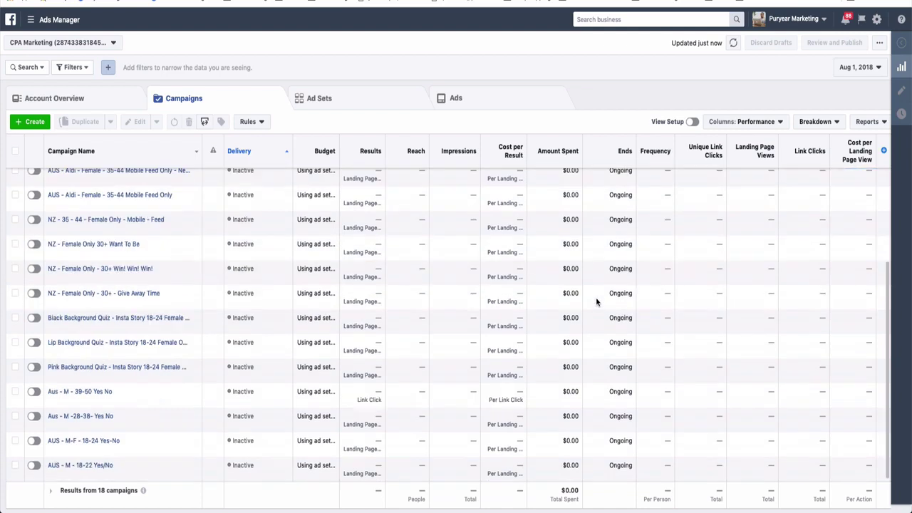
scroll(596, 301, "up", 5)
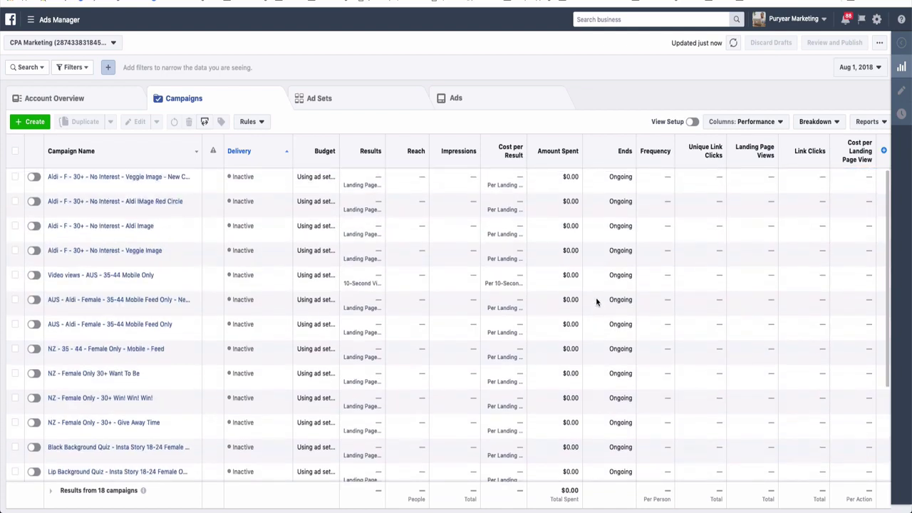
left_click(869, 72)
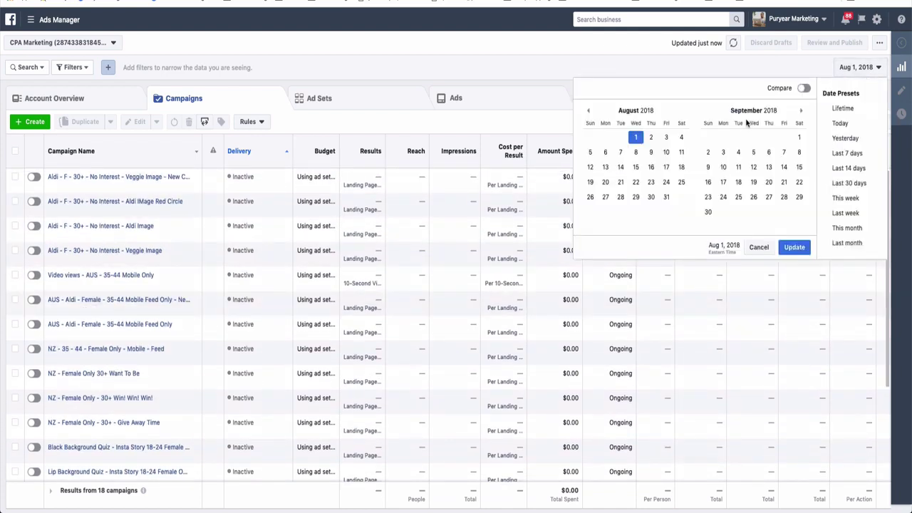
left_click(801, 112)
left_click(801, 111)
left_click(802, 112)
left_click(802, 112)
left_click(800, 112)
left_click(783, 137)
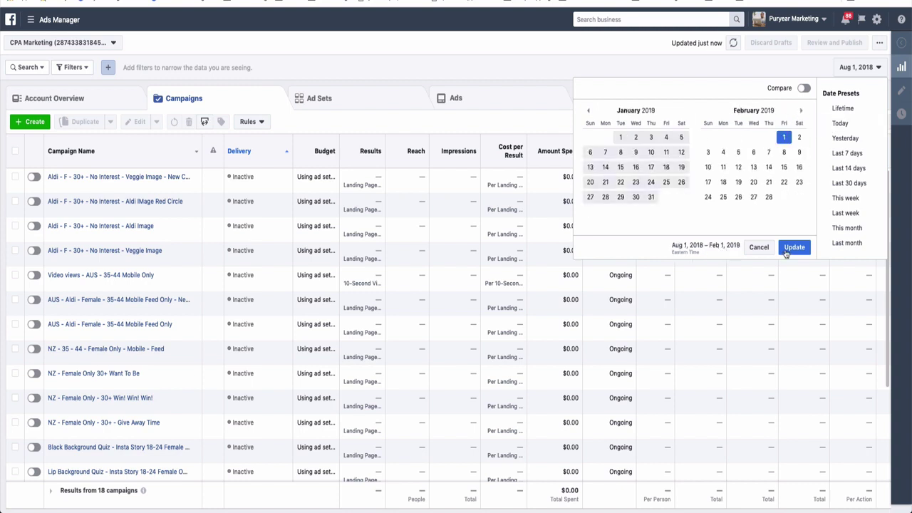
left_click(783, 247)
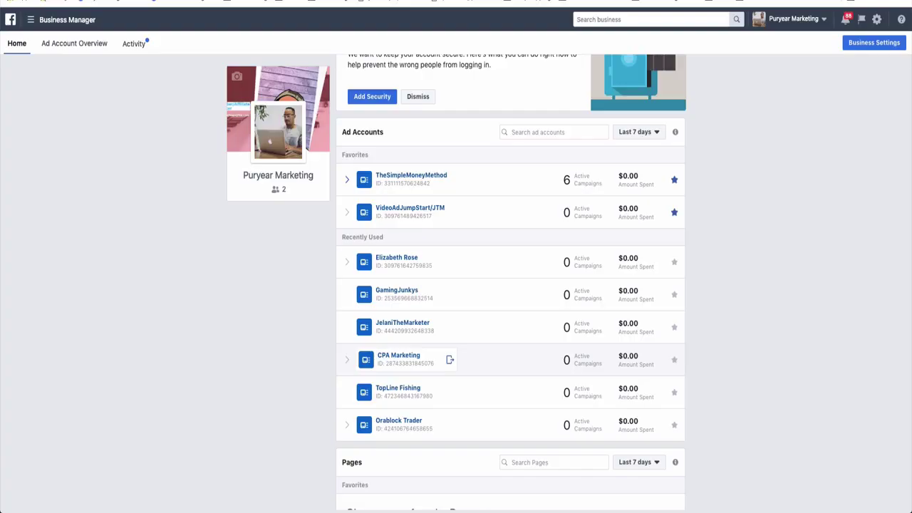
- Open the CPA Marketing ad account and show the ad sets of the campaign NZ - 35 - 44 - Female Only - Mobile - Feed
left_click(398, 355)
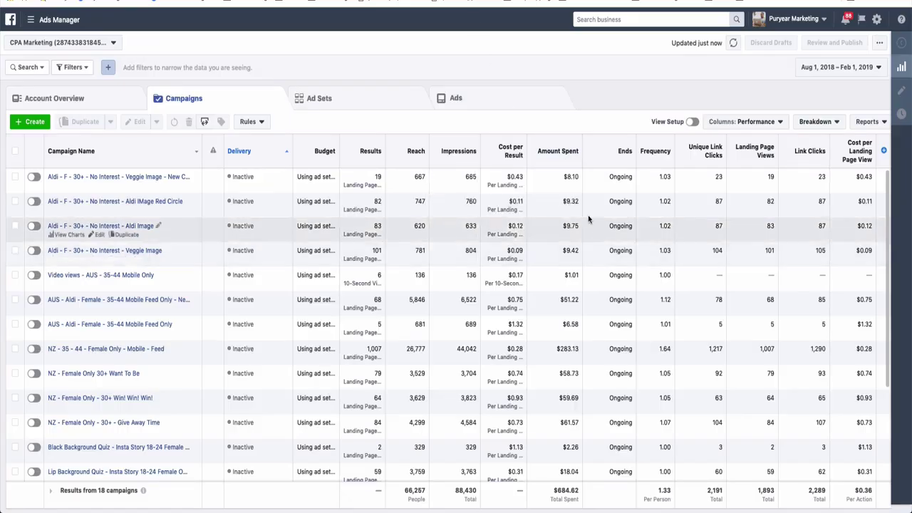
scroll(588, 226, "down", 2)
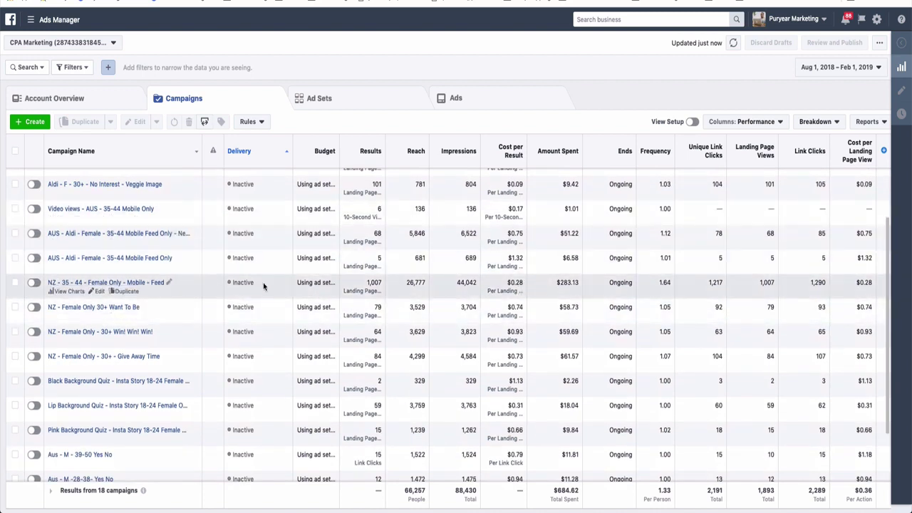
left_click(100, 283)
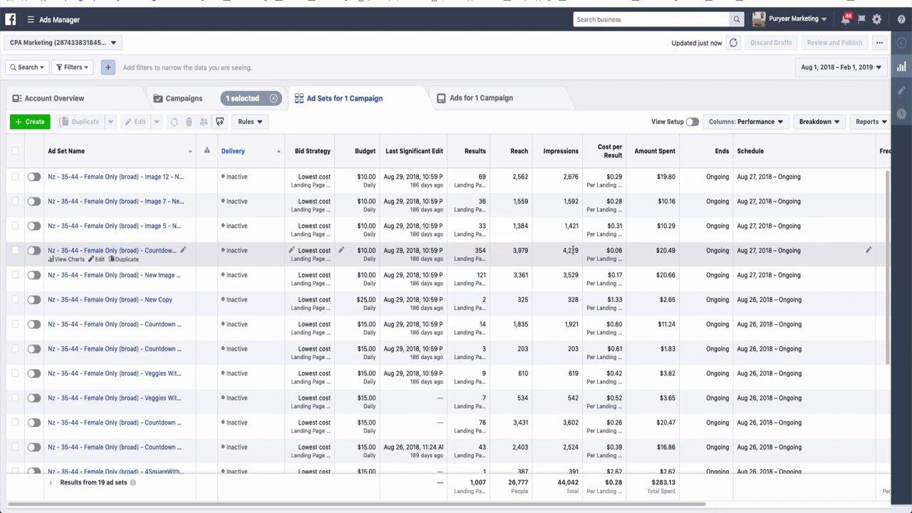
- Apply the saved CPA column preset to the campaign's ad sets table
scroll(619, 269, "down", 1)
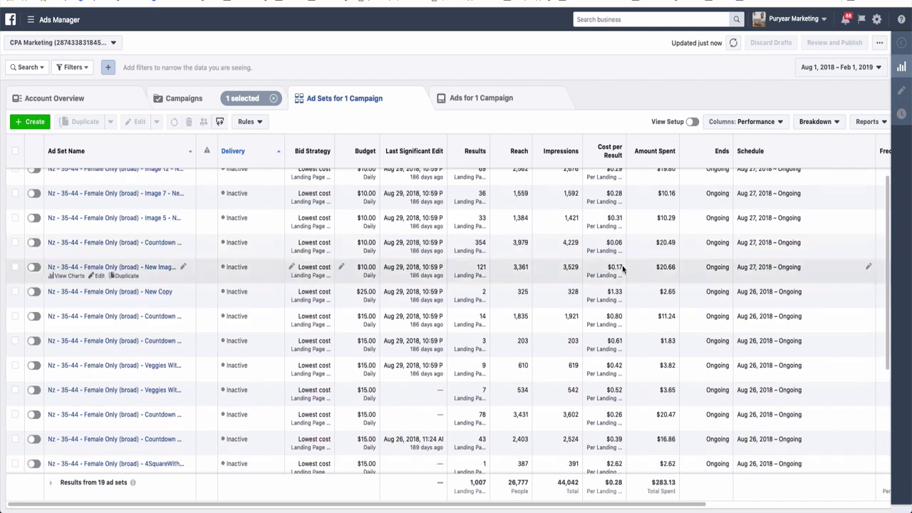
left_click(741, 121)
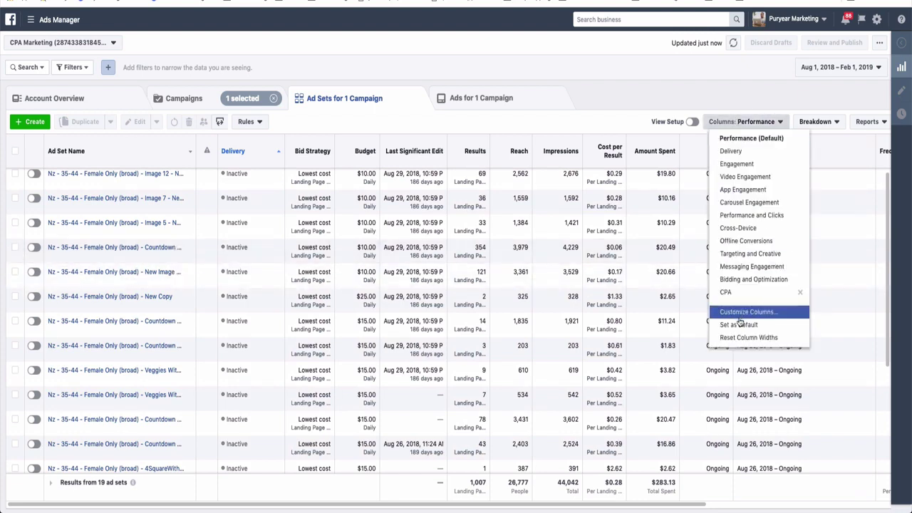
left_click(742, 293)
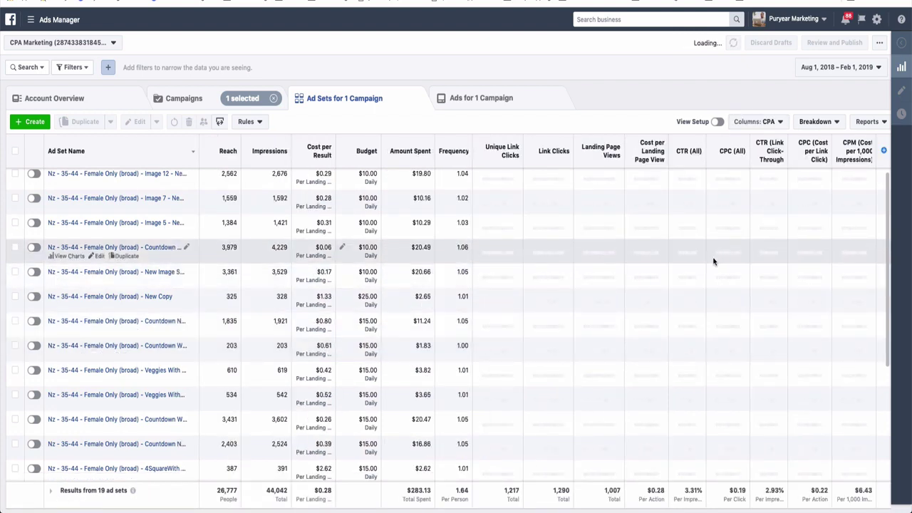
scroll(745, 252, "up", 1)
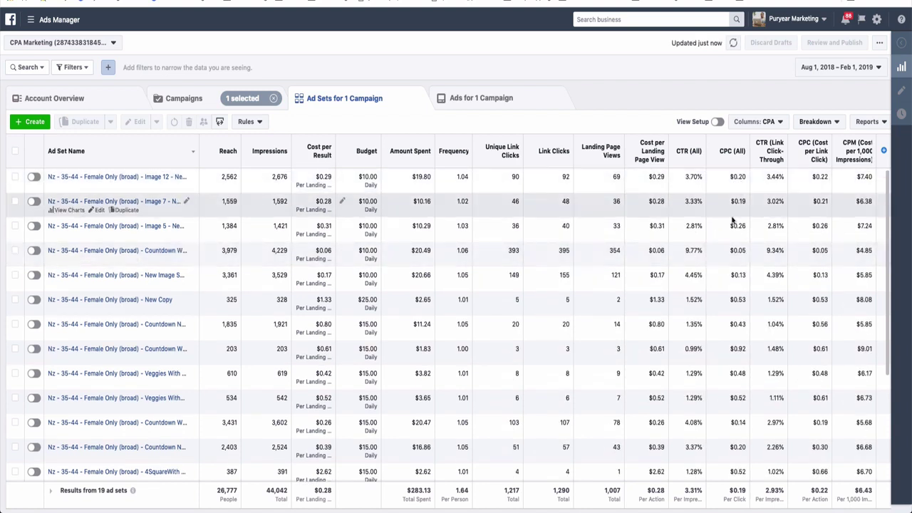
- Compare cost per link click and click-through rate across the ad sets, singling out the Countdown With Circle - New Copy ad set
left_click_drag(816, 177, 824, 180)
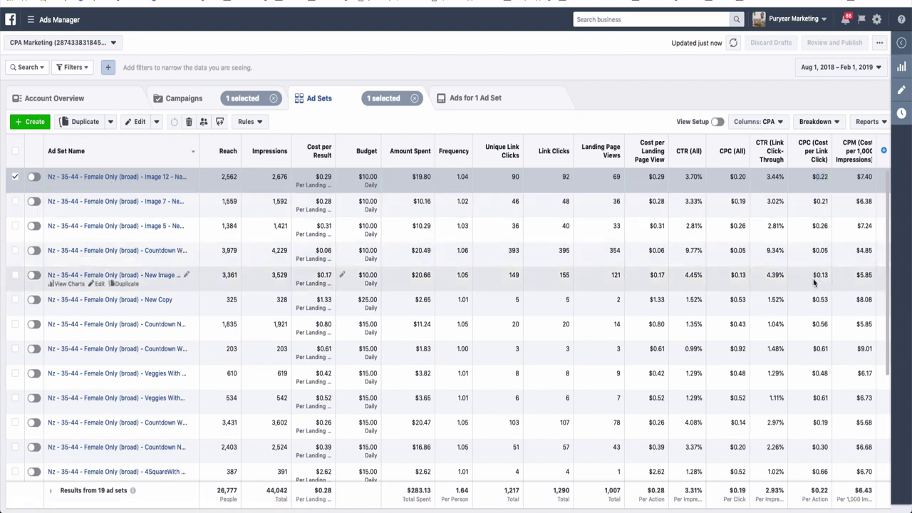
left_click_drag(814, 275, 824, 278)
left_click(819, 250)
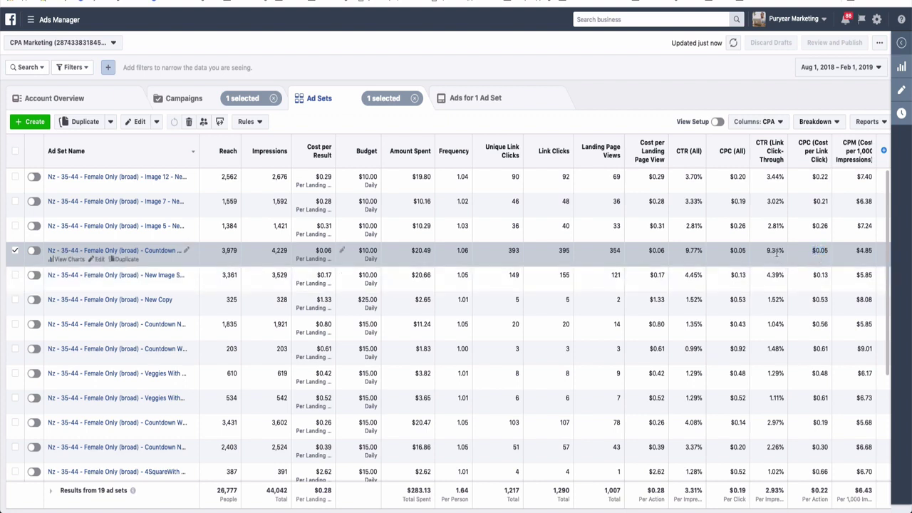
left_click_drag(772, 250, 399, 248)
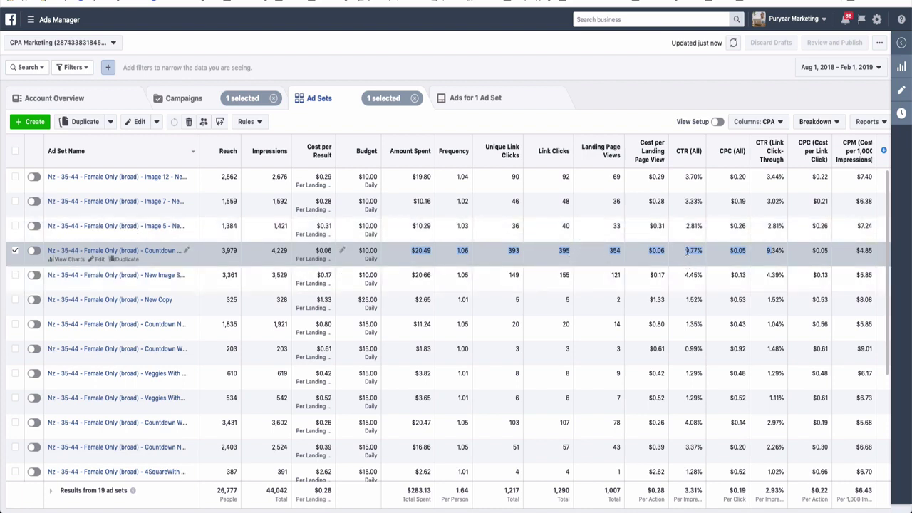
scroll(285, 278, "down", 1)
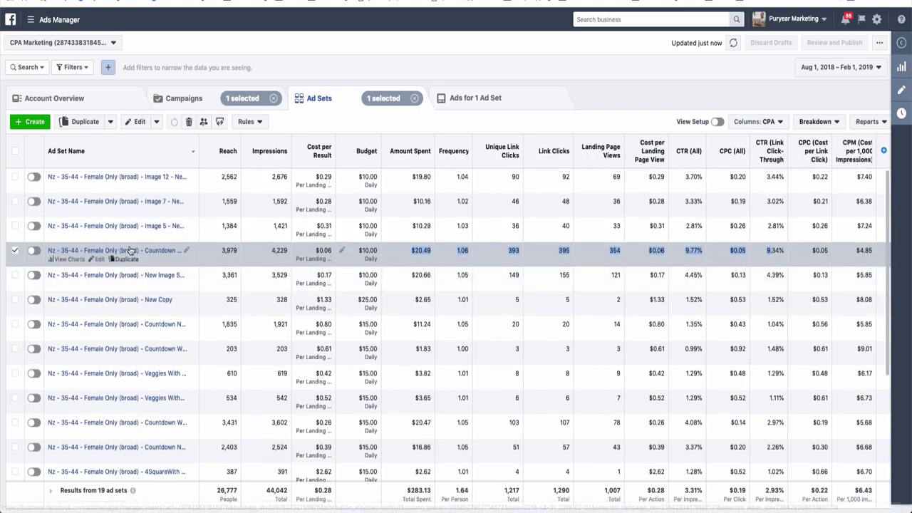
scroll(135, 320, "down", 3)
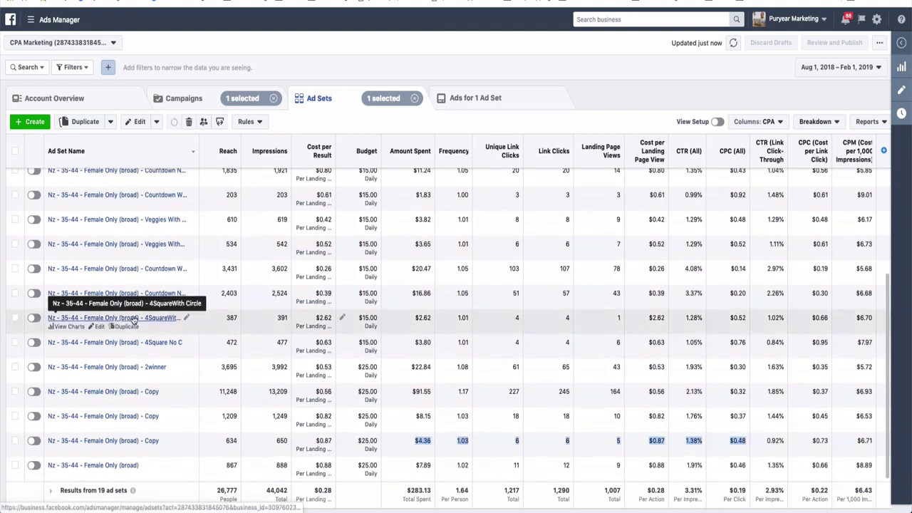
scroll(237, 347, "up", 1)
scroll(237, 347, "up", 3)
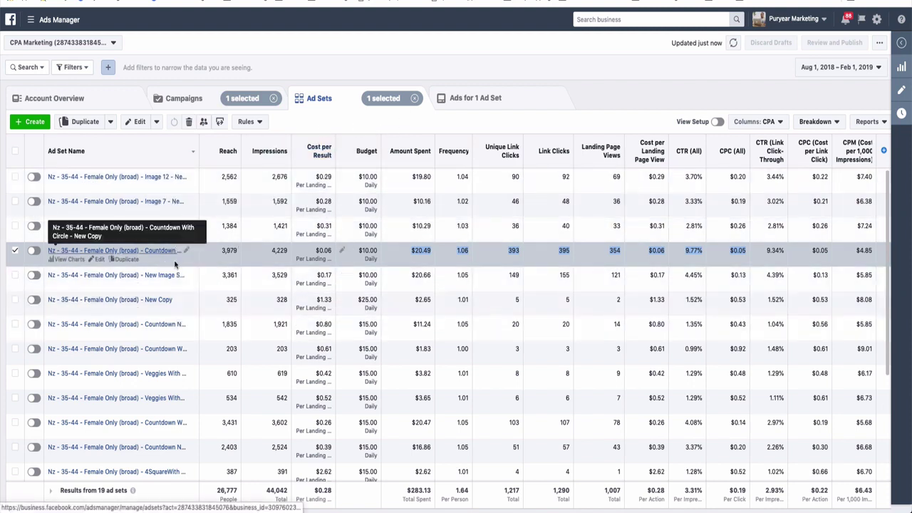
- Open the Countdown With Circle - New Copy ad set and examine the Food/Veggies Image ad's relevance score, link clicks, click-through rate and cost per click
left_click(124, 251)
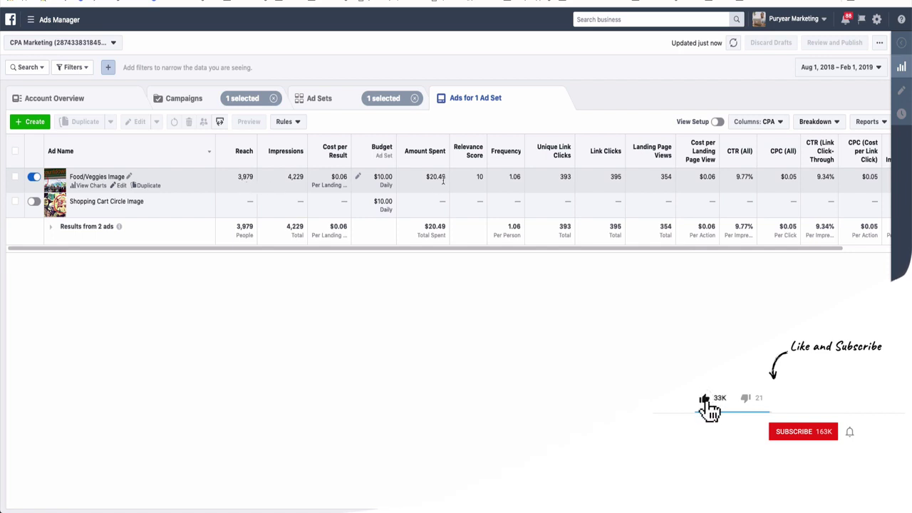
left_click(418, 183)
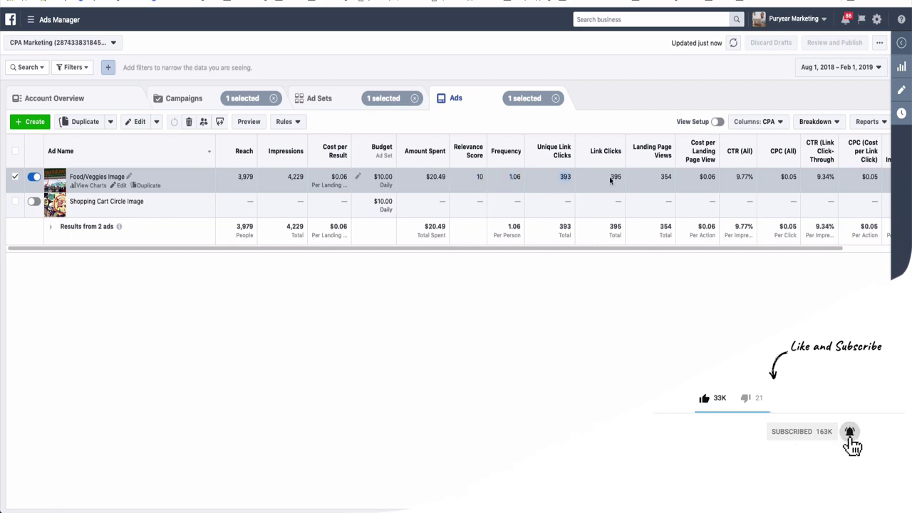
scroll(676, 179, "right", 2)
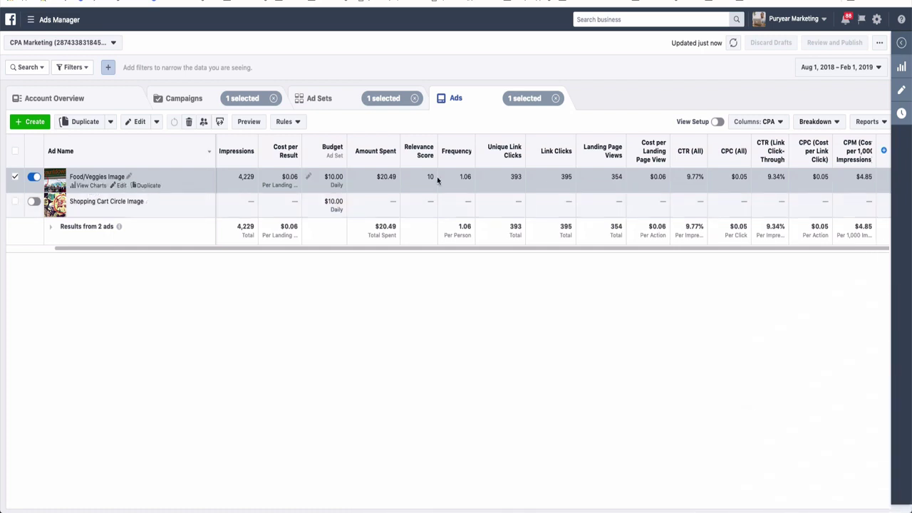
left_click_drag(764, 179, 821, 180)
left_click(820, 180)
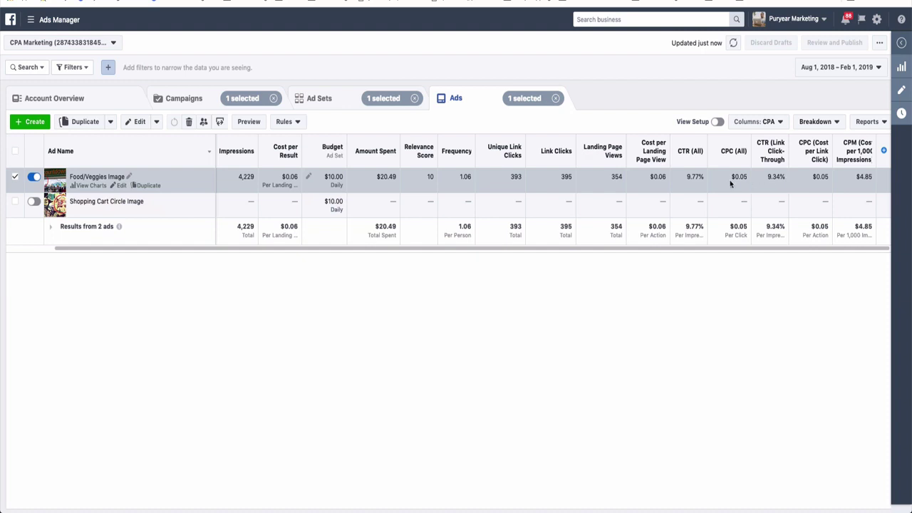
- Open the Food/Veggies Image ad for editing, review its Mobile News Feed preview, and close the editor without changes
left_click(120, 186)
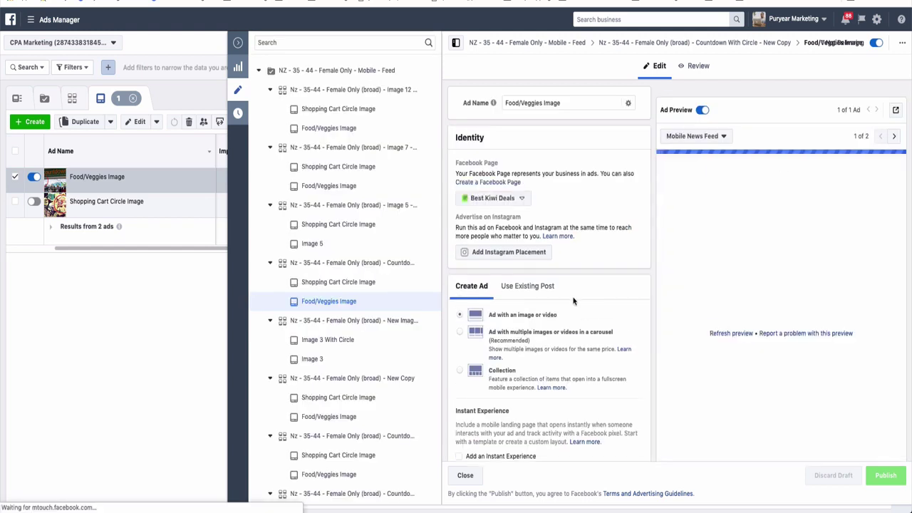
scroll(573, 300, "down", 1)
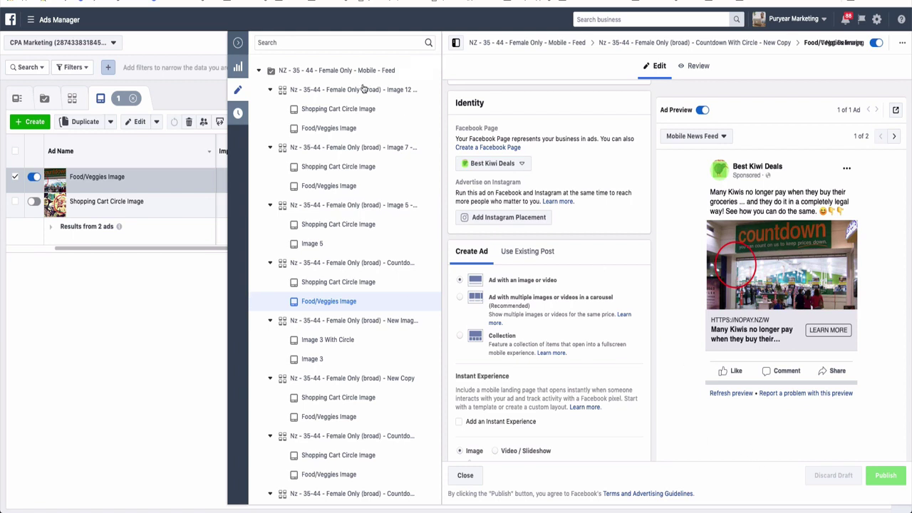
left_click(239, 44)
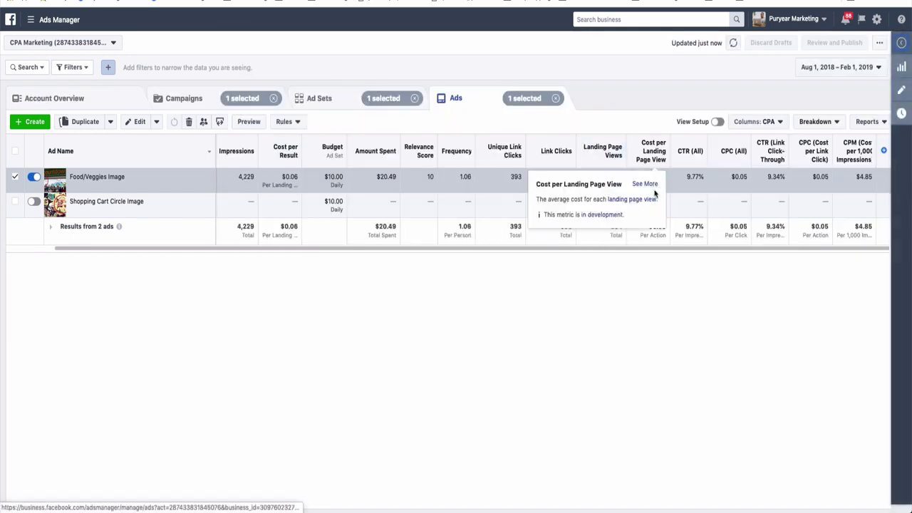